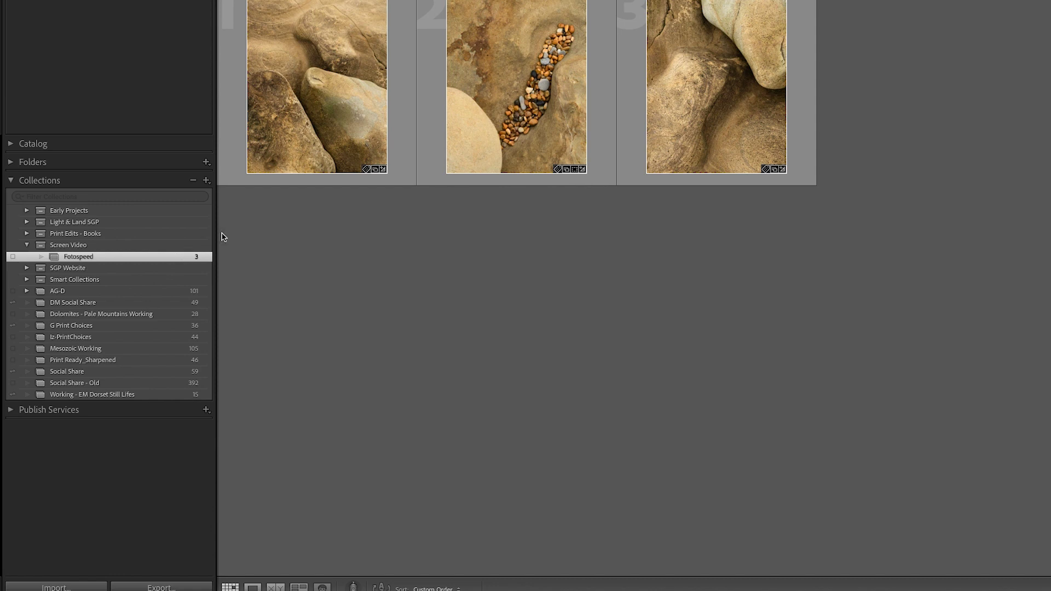
- Open the Fotospeed collection in the Print module and select all three photos
{"action": "left_click", "coordinate": [207, 181]}
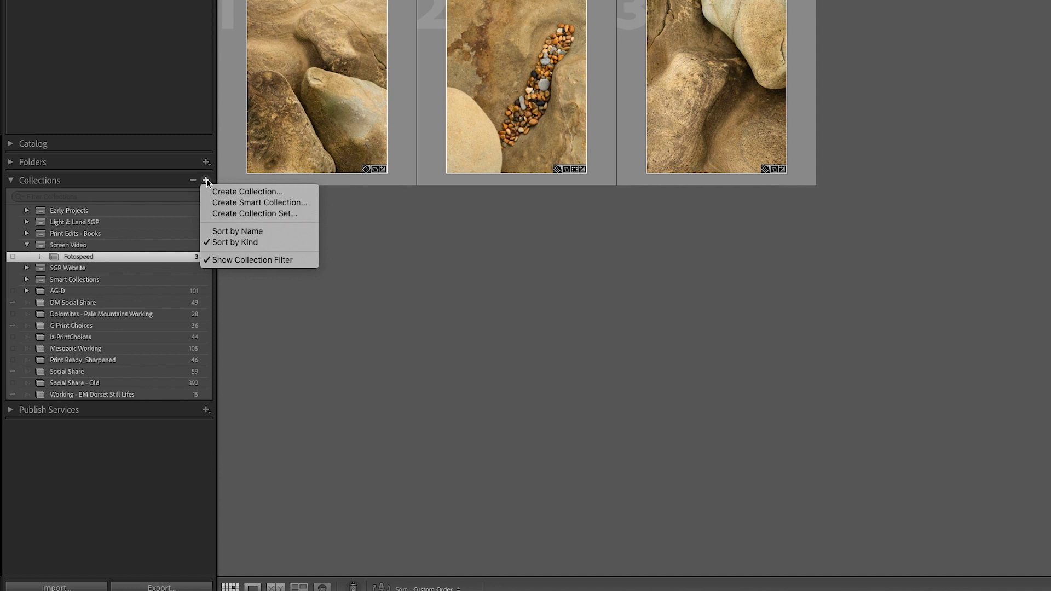
{"action": "left_click", "coordinate": [96, 261]}
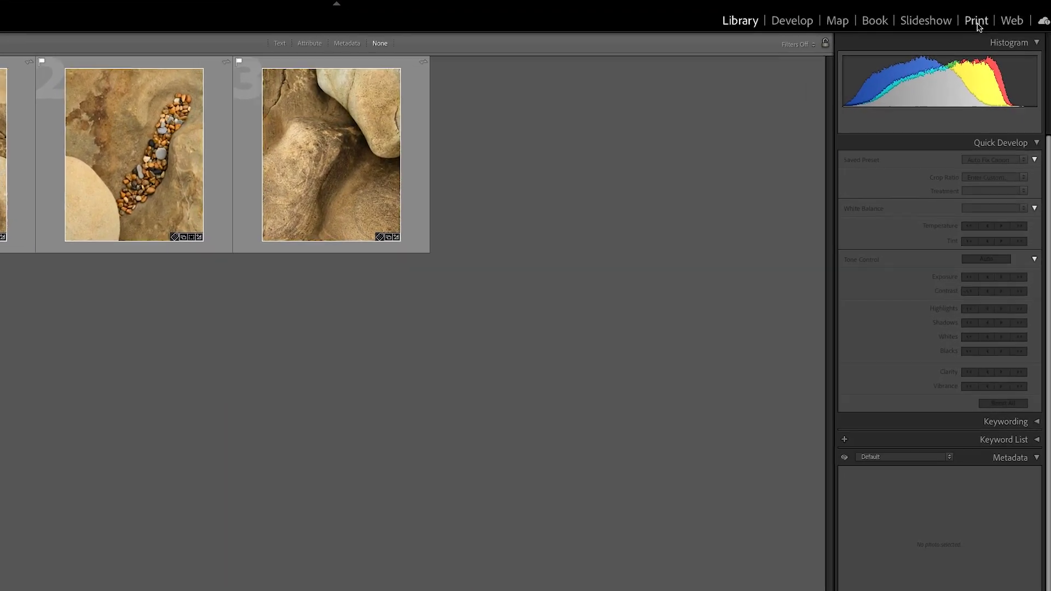
{"action": "left_click", "coordinate": [978, 24]}
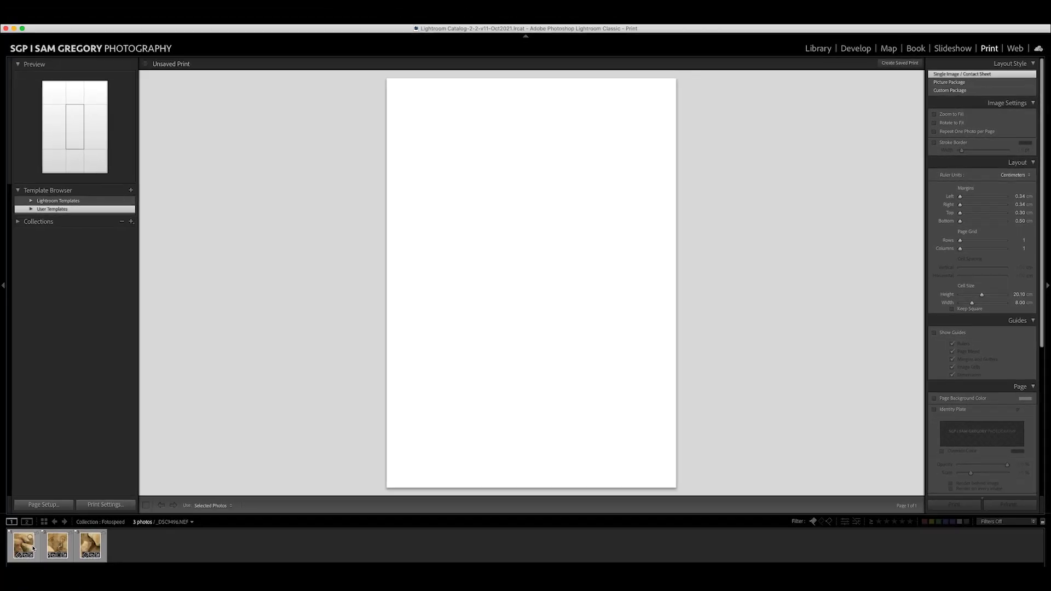
{"action": "left_click", "coordinate": [33, 548]}
{"action": "left_click", "coordinate": [89, 548], "text": "shift"}
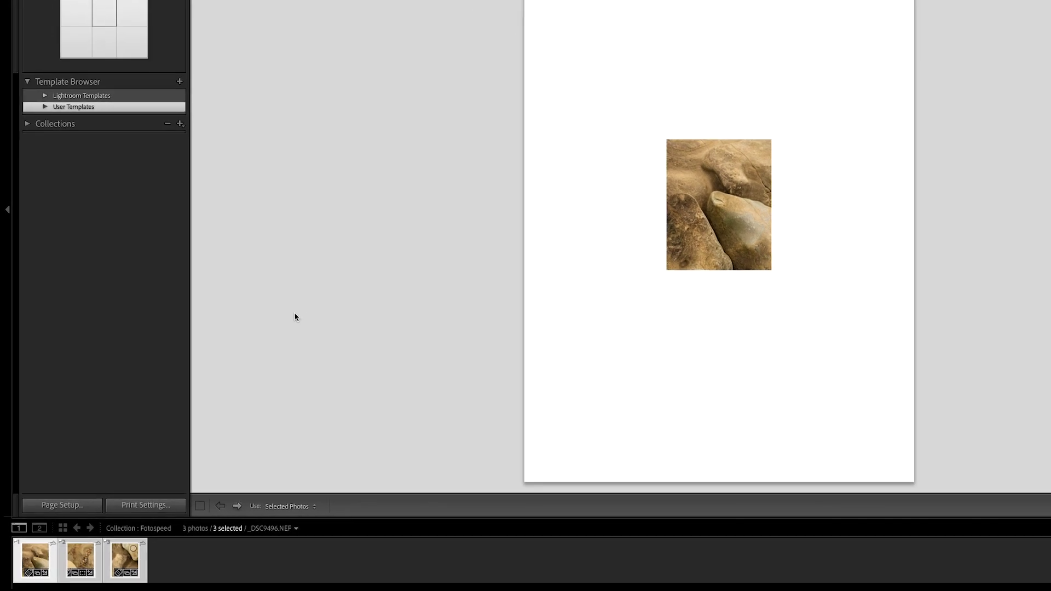
- Set the A3 page orientation to landscape in the page setup
{"action": "left_click", "coordinate": [68, 509]}
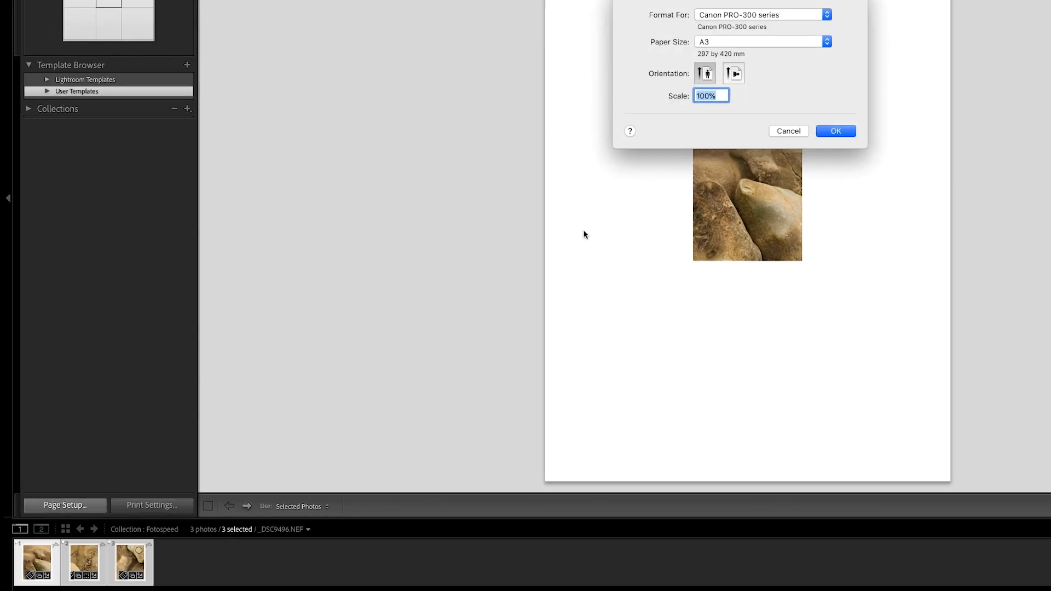
{"action": "left_click", "coordinate": [734, 74]}
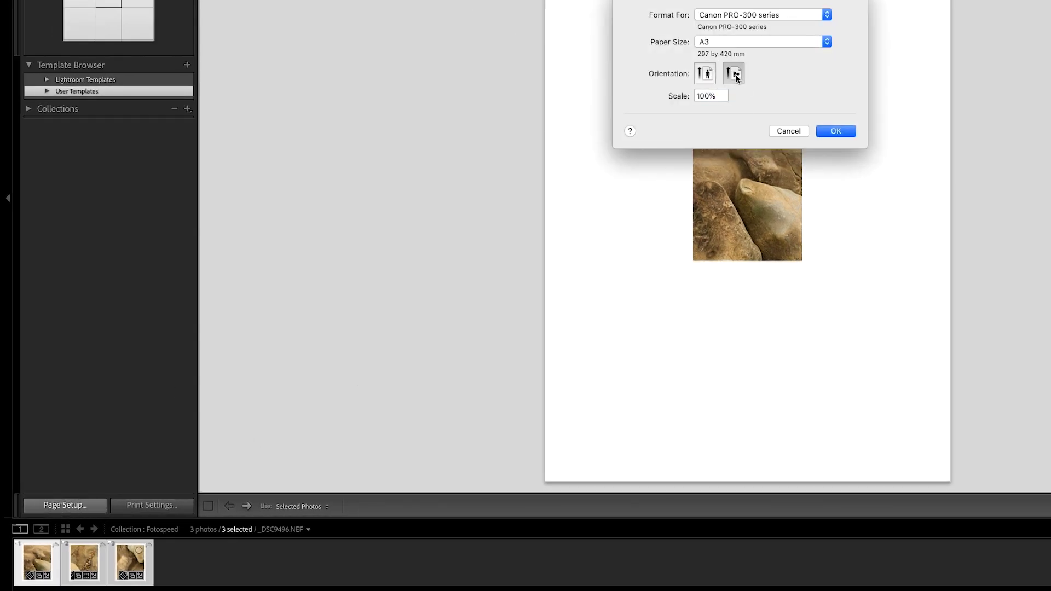
{"action": "left_click", "coordinate": [836, 131]}
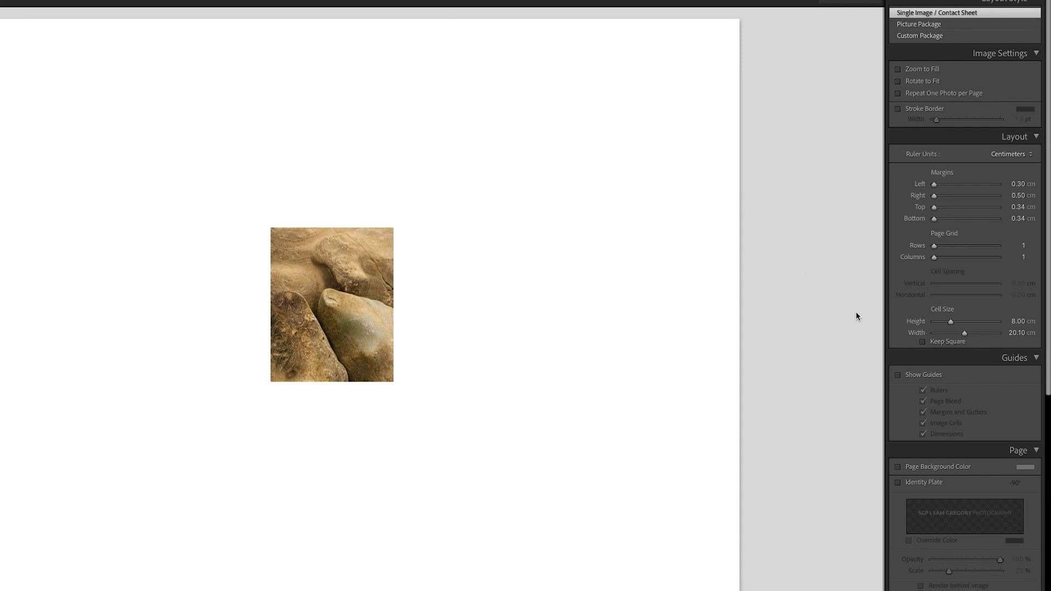
- Set the page grid to three columns and enlarge the cell height to 22.83 cm
{"action": "left_click_drag", "start_coordinate": [934, 257], "coordinate": [943, 261]}
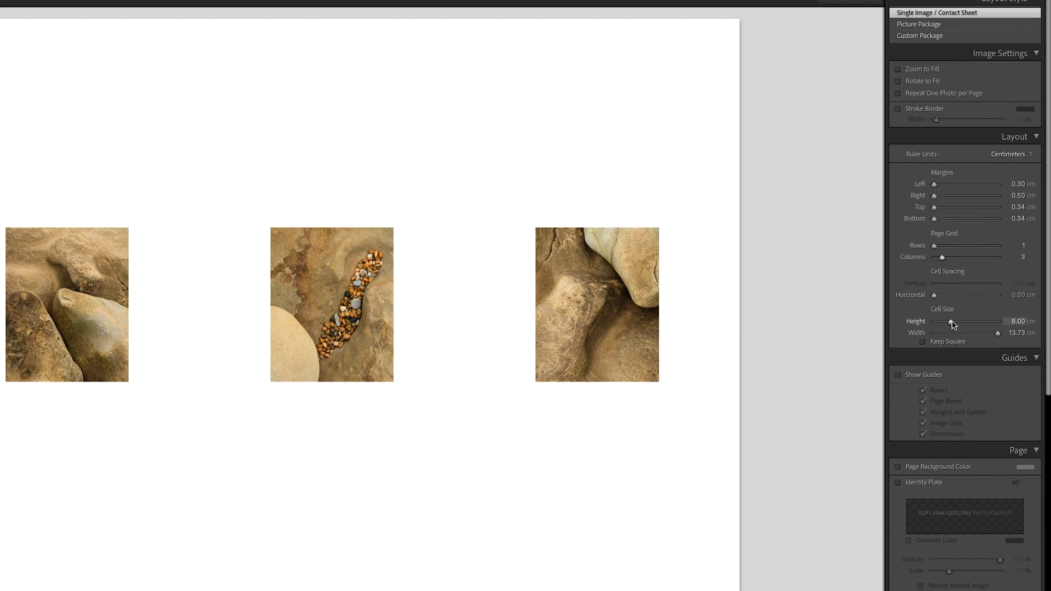
{"action": "left_click_drag", "start_coordinate": [951, 323], "coordinate": [960, 324]}
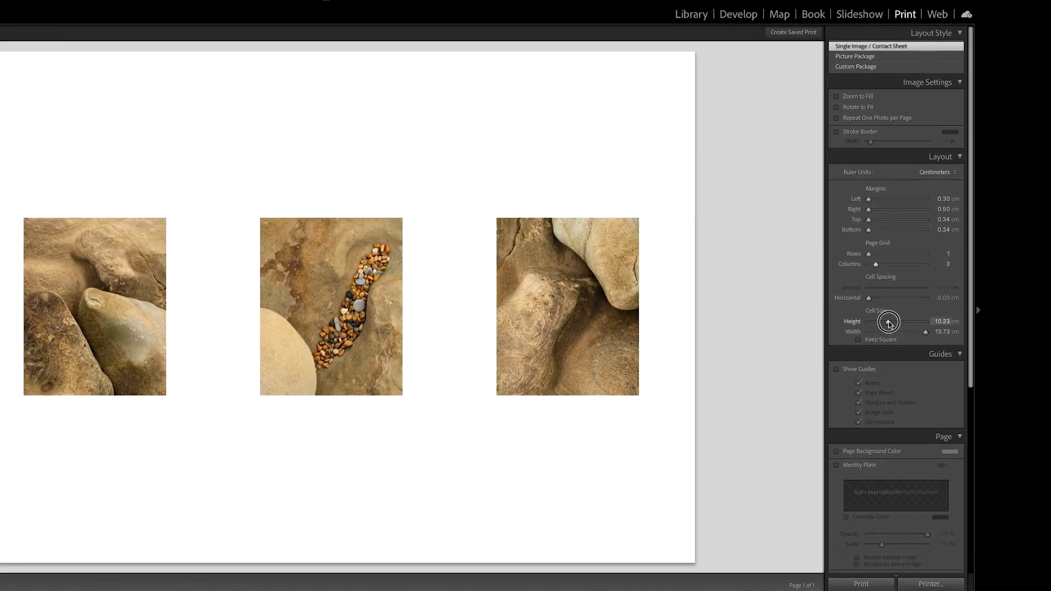
{"action": "mouse_move", "coordinate": [864, 323]}
{"action": "left_mouse_down"}
{"action": "mouse_move", "coordinate": [846, 323]}
{"action": "mouse_move", "coordinate": [858, 323]}
{"action": "left_mouse_up"}
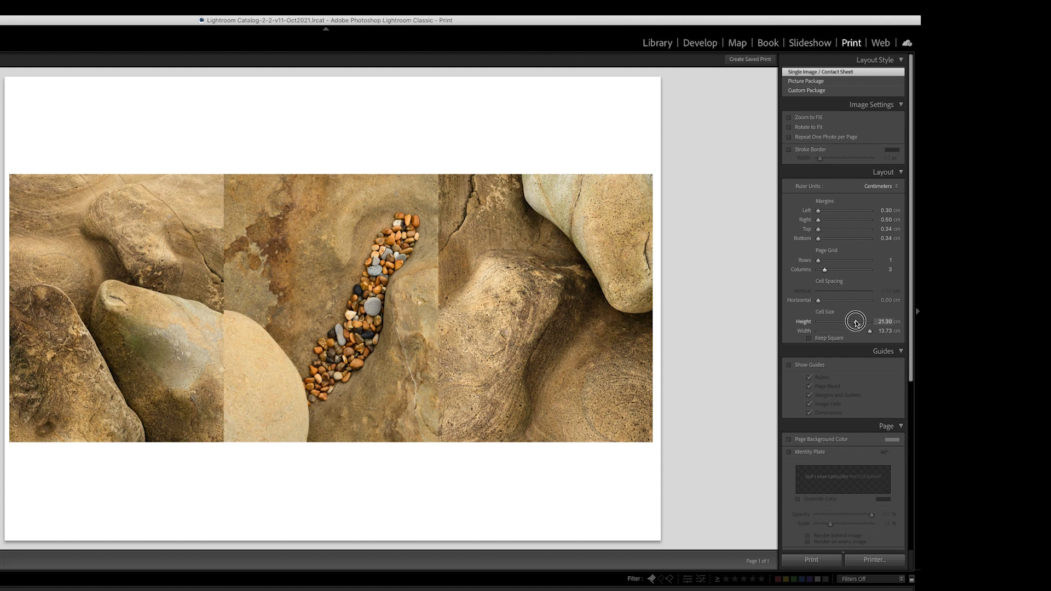
{"action": "left_click_drag", "start_coordinate": [857, 323], "coordinate": [846, 323]}
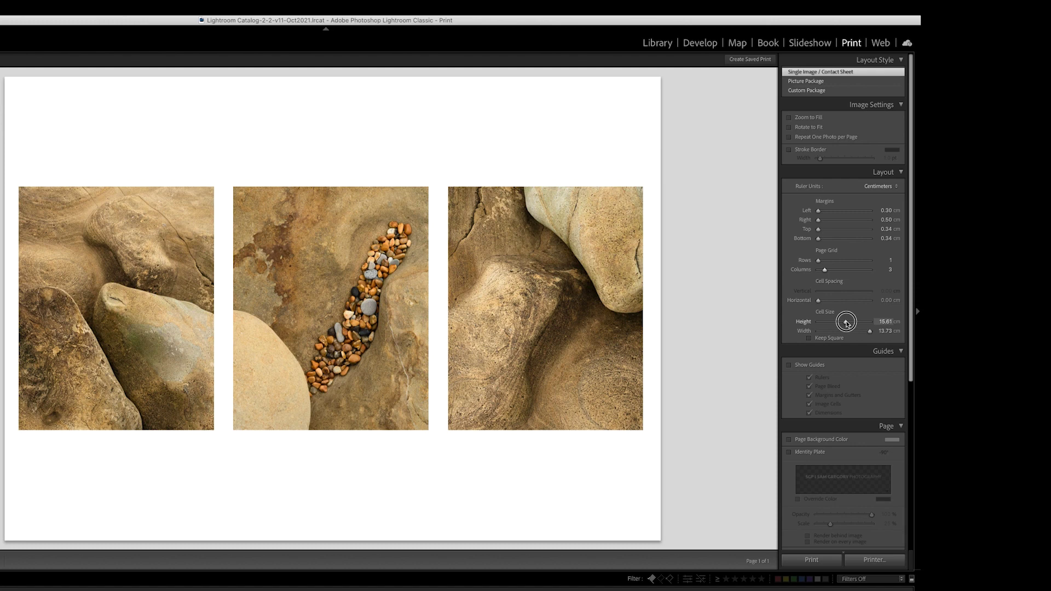
{"action": "left_click_drag", "start_coordinate": [847, 323], "coordinate": [858, 323]}
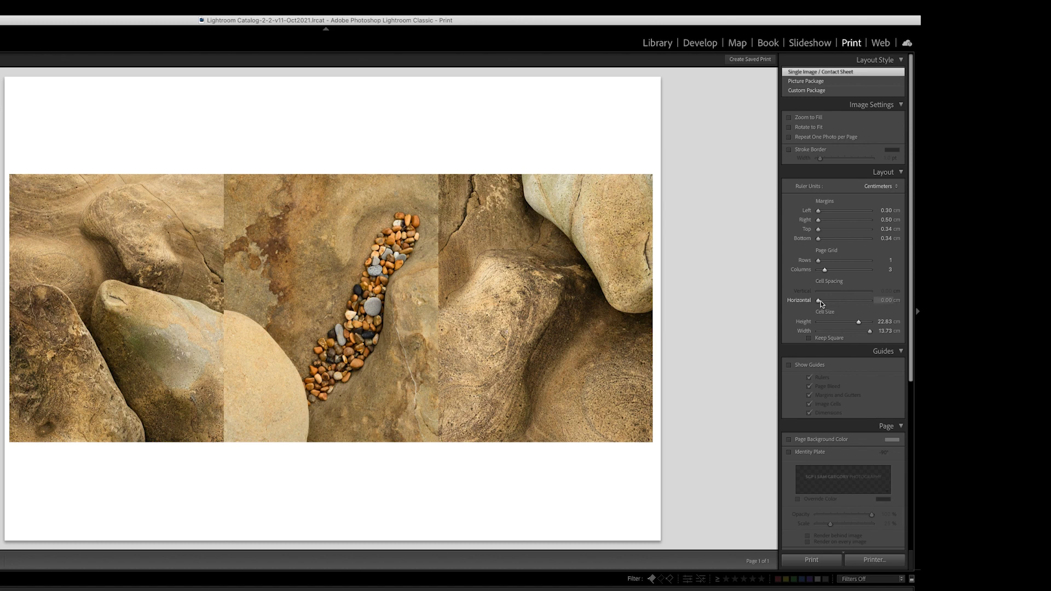
- Set the horizontal cell spacing between the three images to 1 cm
{"action": "left_click_drag", "start_coordinate": [819, 301], "coordinate": [822, 302]}
{"action": "left_click", "coordinate": [886, 301]}
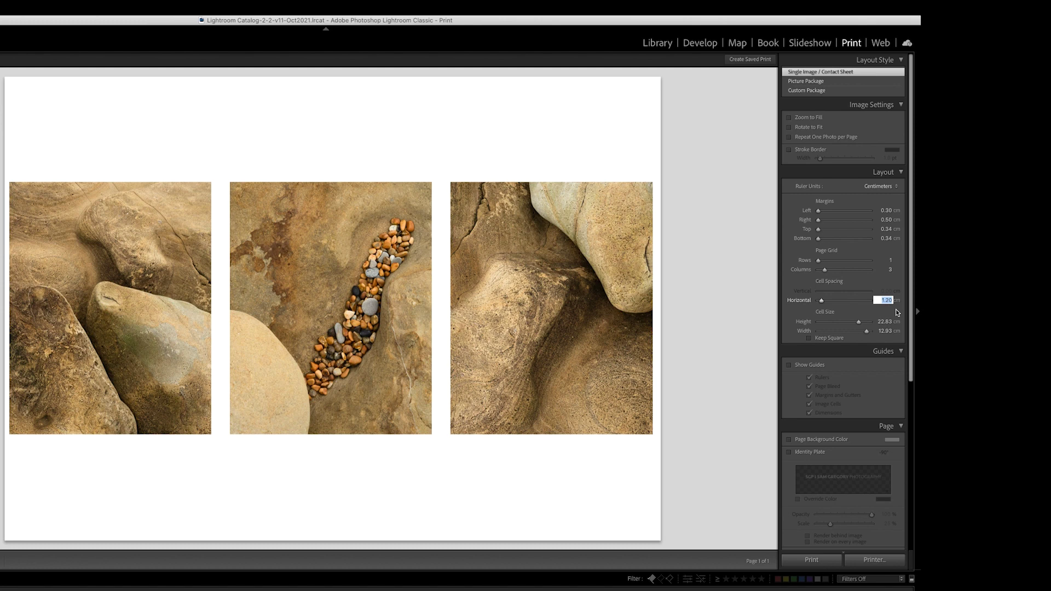
{"action": "type", "text": "1"}
{"action": "key", "text": "Tab"}
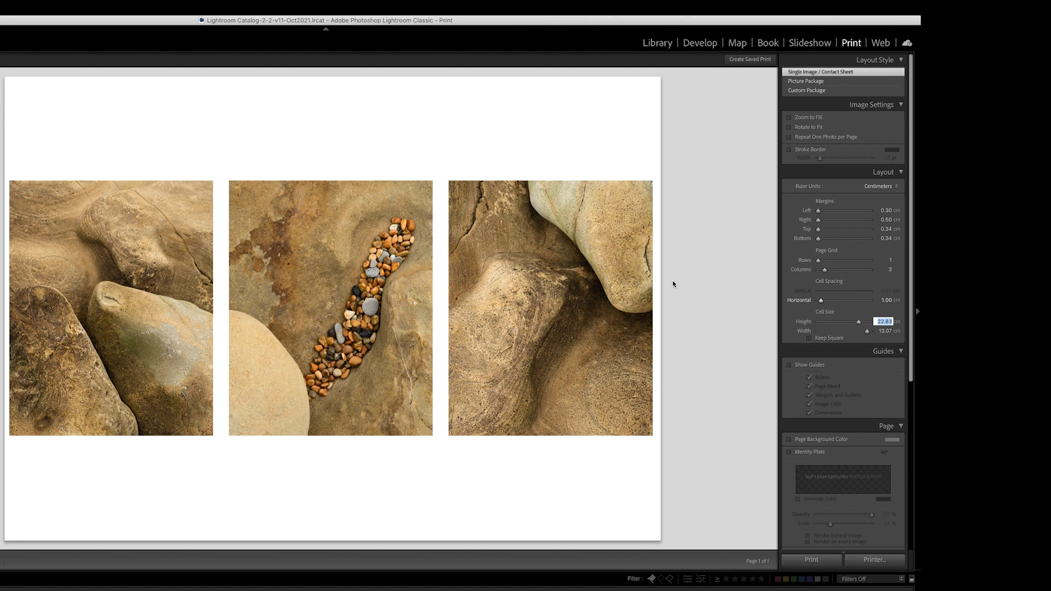
- Set the left and right page margins to 2 cm each
{"action": "left_click", "coordinate": [885, 211]}
{"action": "type", "text": "2"}
{"action": "key", "text": "Tab"}
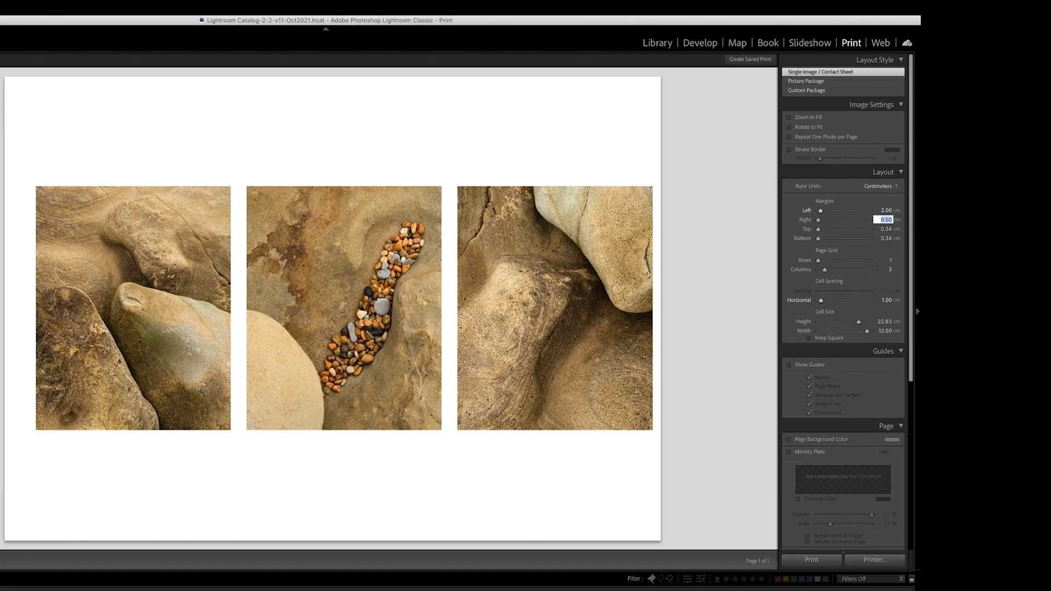
{"action": "type", "text": "2"}
{"action": "key", "text": "Tab"}
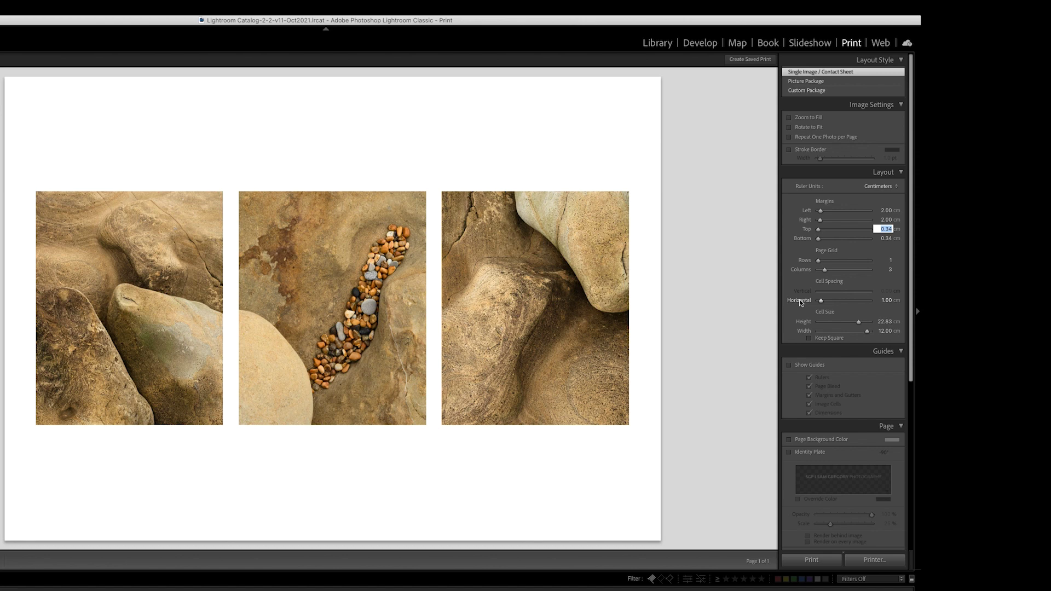
- Try a two-row page grid and return it to a single row
{"action": "left_click", "coordinate": [821, 261]}
{"action": "left_click_drag", "start_coordinate": [820, 262], "coordinate": [822, 263]}
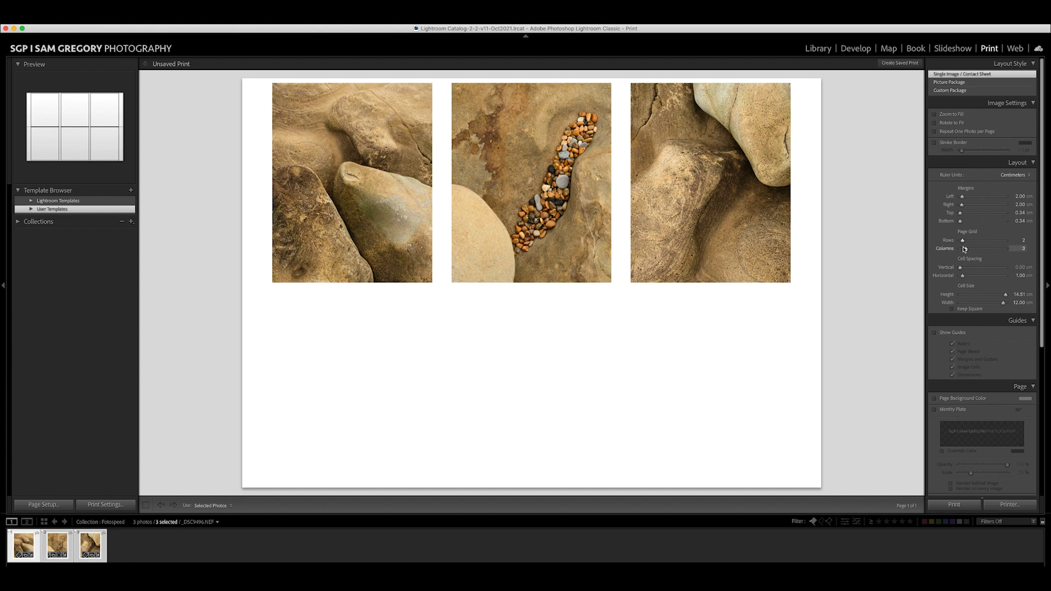
{"action": "left_click_drag", "start_coordinate": [962, 241], "coordinate": [961, 242]}
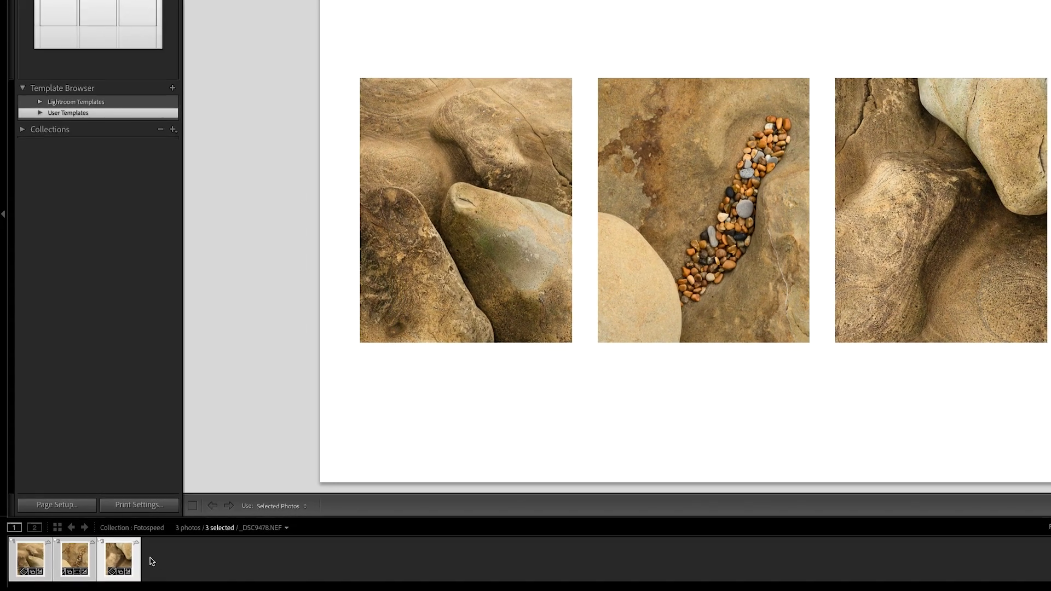
- Move the pebble photo to first place in the photo order and select all three photos again
{"action": "left_click", "coordinate": [115, 548]}
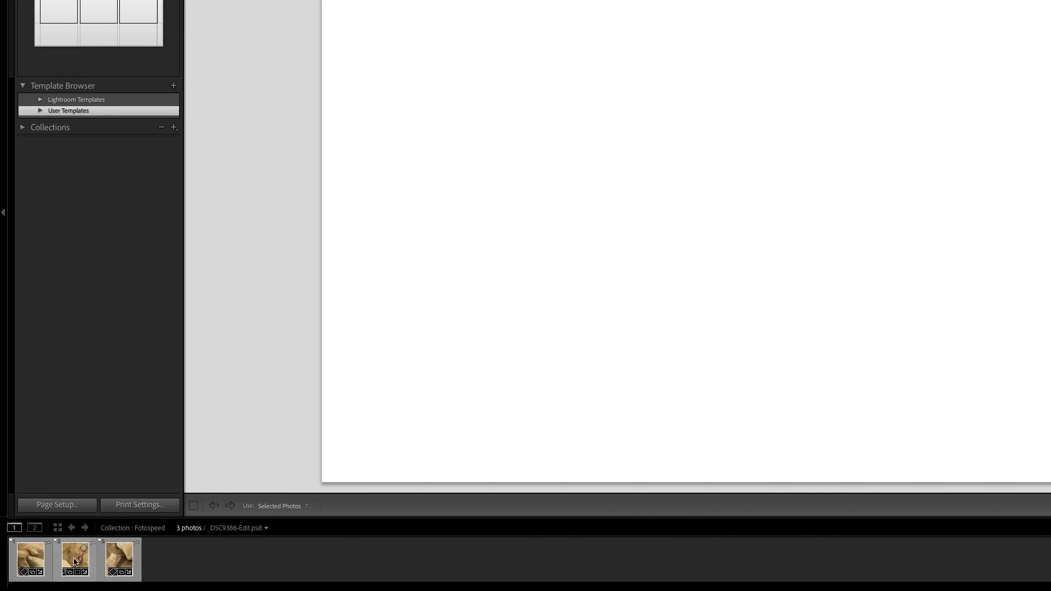
{"action": "left_click", "coordinate": [29, 560]}
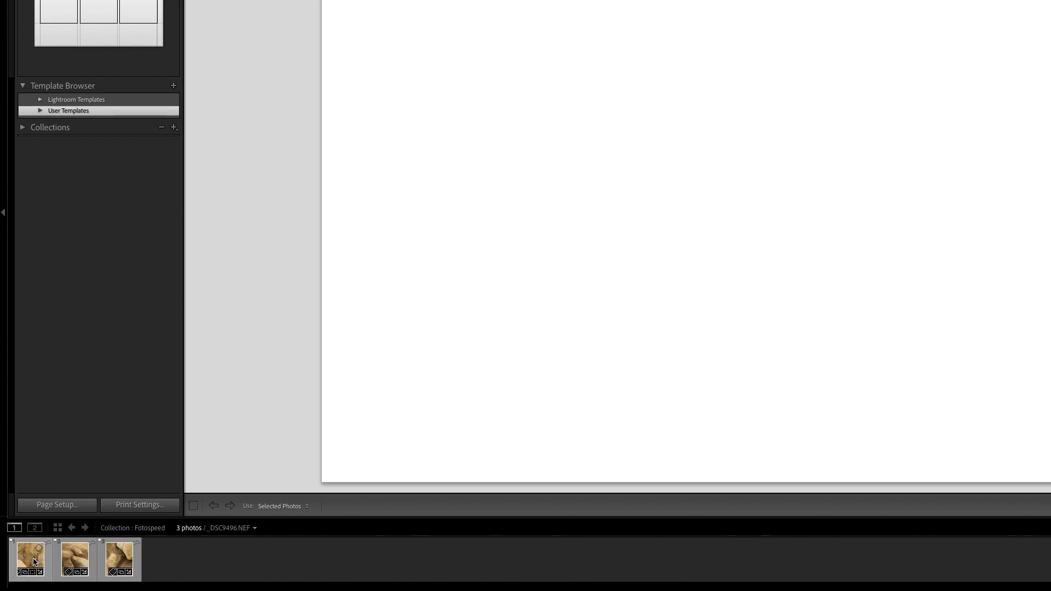
{"action": "left_click", "coordinate": [33, 558]}
{"action": "left_click", "coordinate": [75, 558], "text": "ctrl"}
{"action": "left_click", "coordinate": [130, 559], "text": "ctrl"}
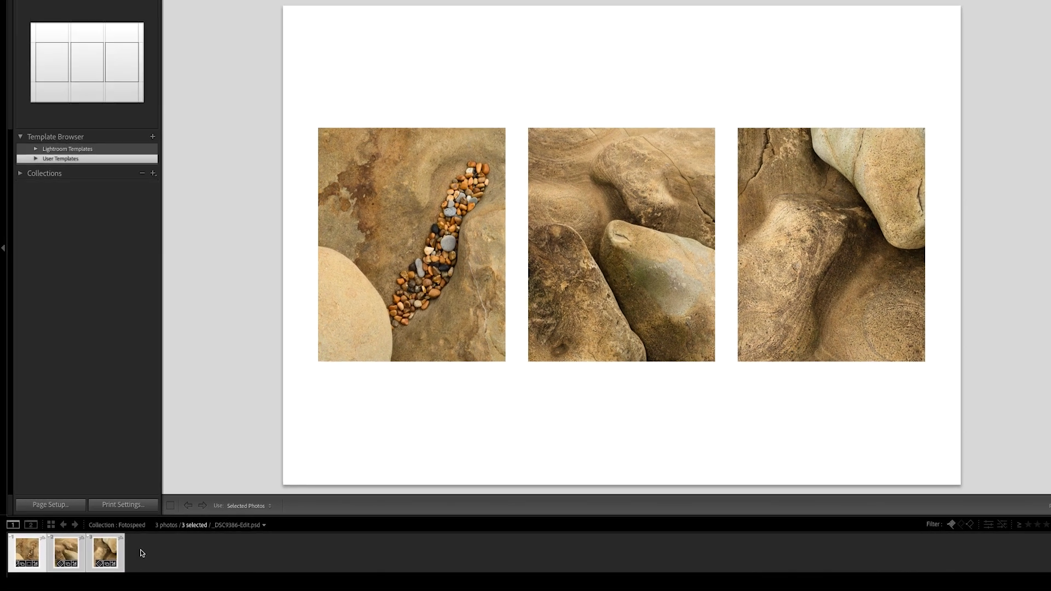
- Return the pebble photo to second place in the order and reselect all three photos
{"action": "key", "text": "super+d"}
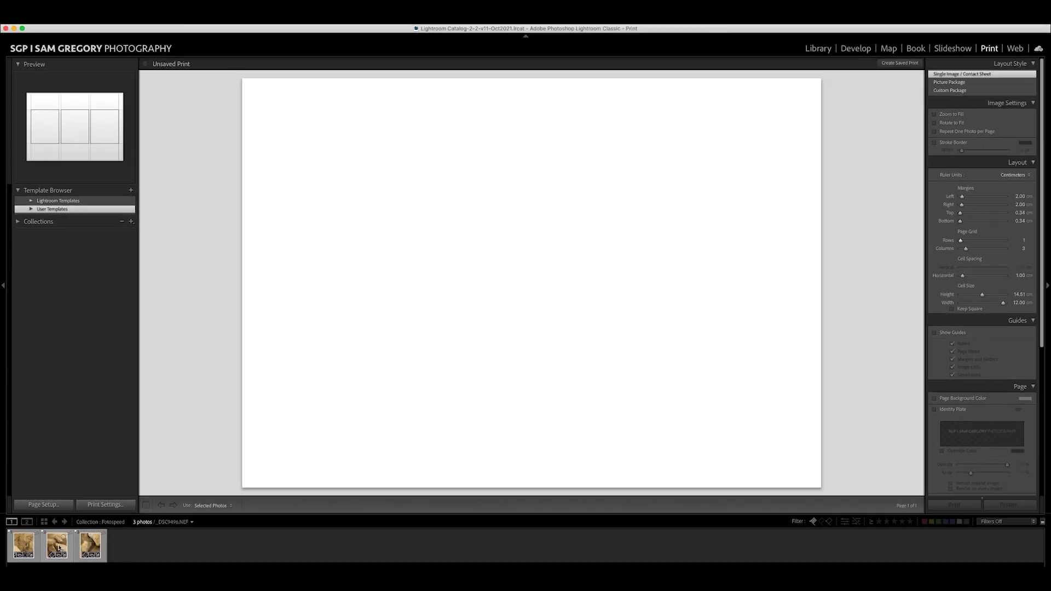
{"action": "left_click", "coordinate": [19, 545]}
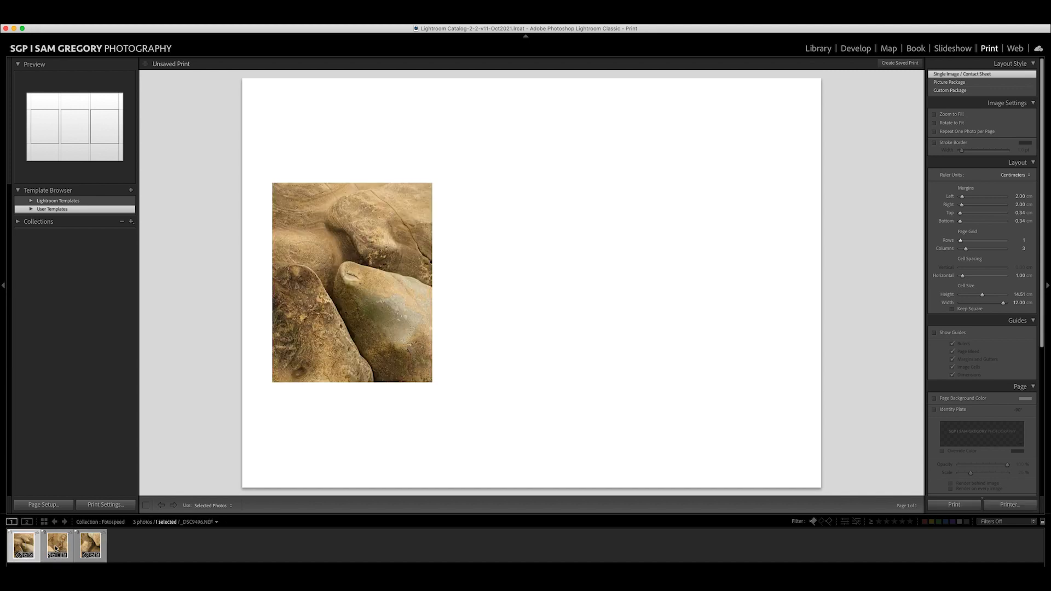
{"action": "key", "text": "super+a"}
- Switch the print job's output to JPEG File to review its settings, and return it to Printer
{"action": "scroll", "coordinate": [1018, 394], "scroll_direction": "down", "scroll_amount": 5}
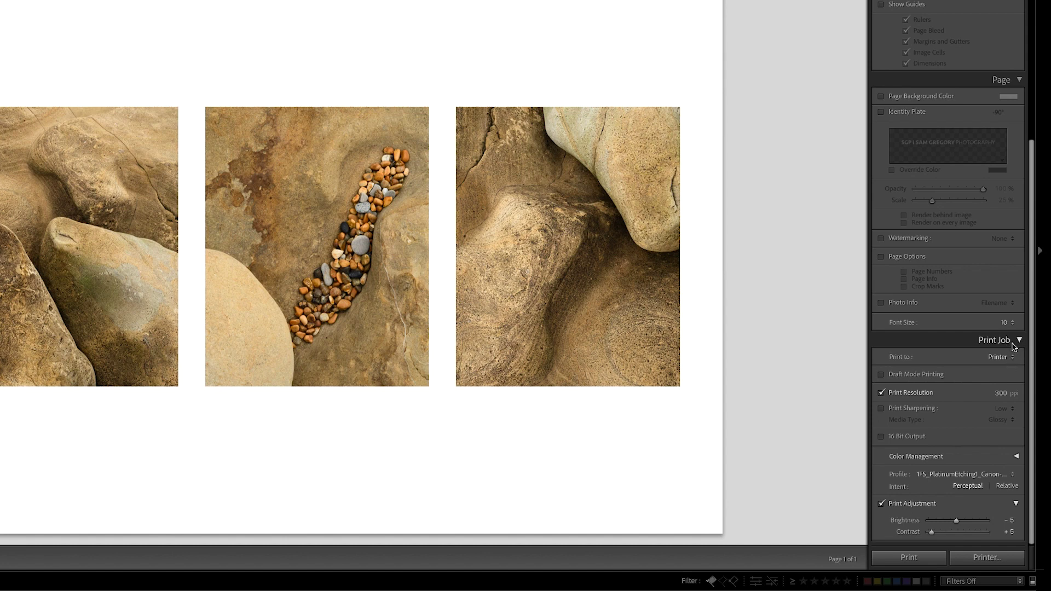
{"action": "left_click", "coordinate": [1013, 359]}
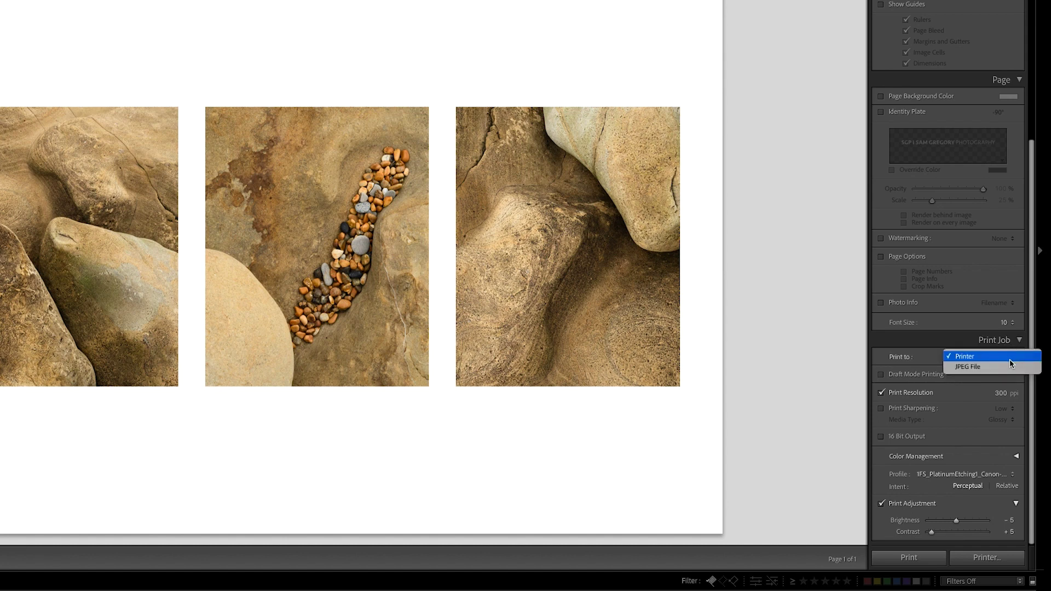
{"action": "left_click", "coordinate": [987, 373]}
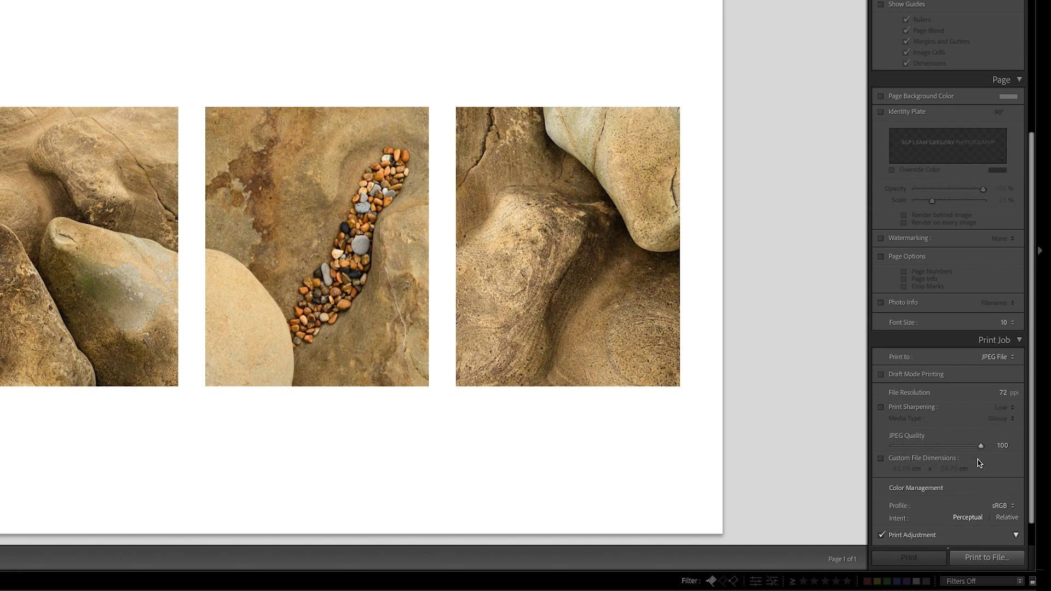
{"action": "scroll", "coordinate": [975, 466], "scroll_direction": "down", "scroll_amount": 2}
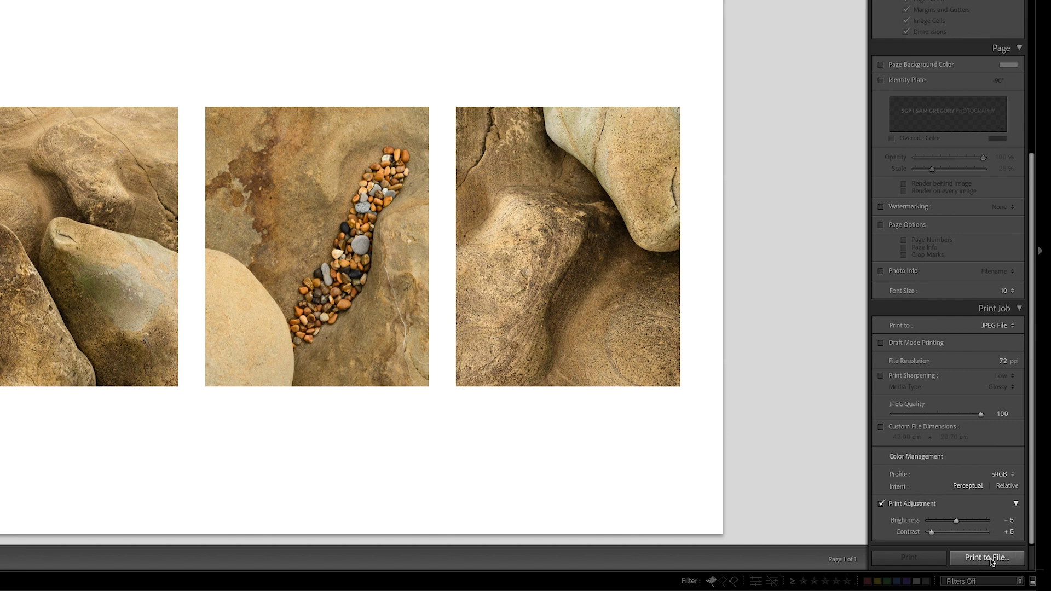
{"action": "left_click", "coordinate": [1005, 326]}
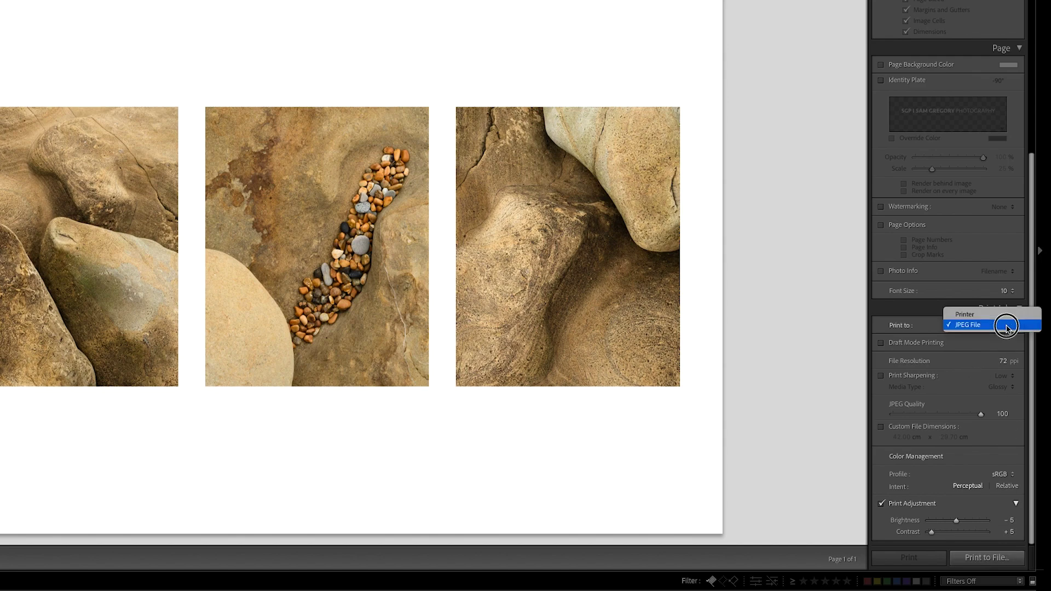
{"action": "left_click", "coordinate": [998, 316]}
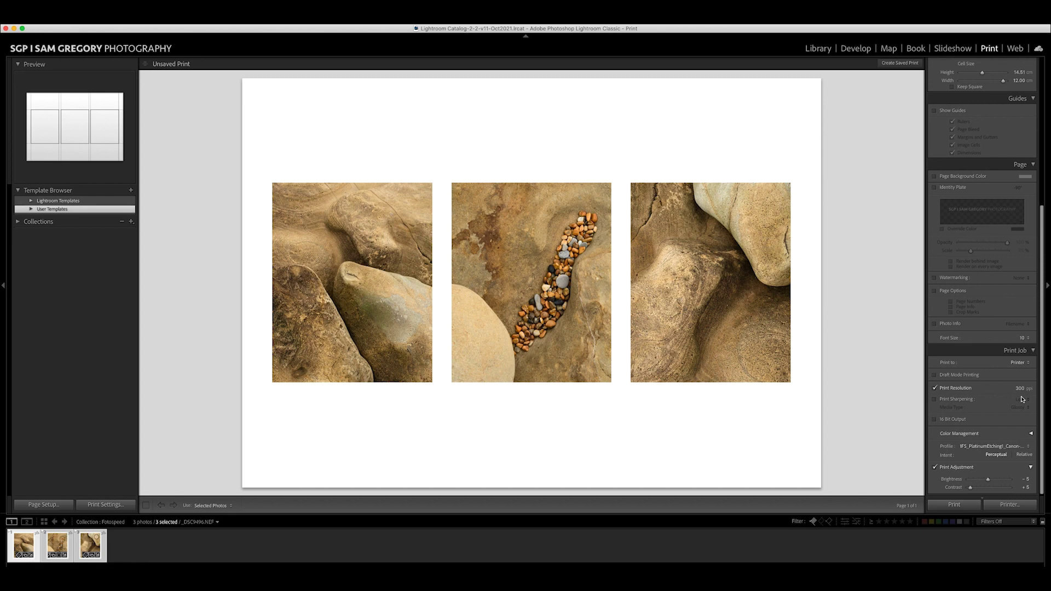
- Change the layout style to Custom Package
{"action": "scroll", "coordinate": [1022, 399], "scroll_direction": "up", "scroll_amount": 10}
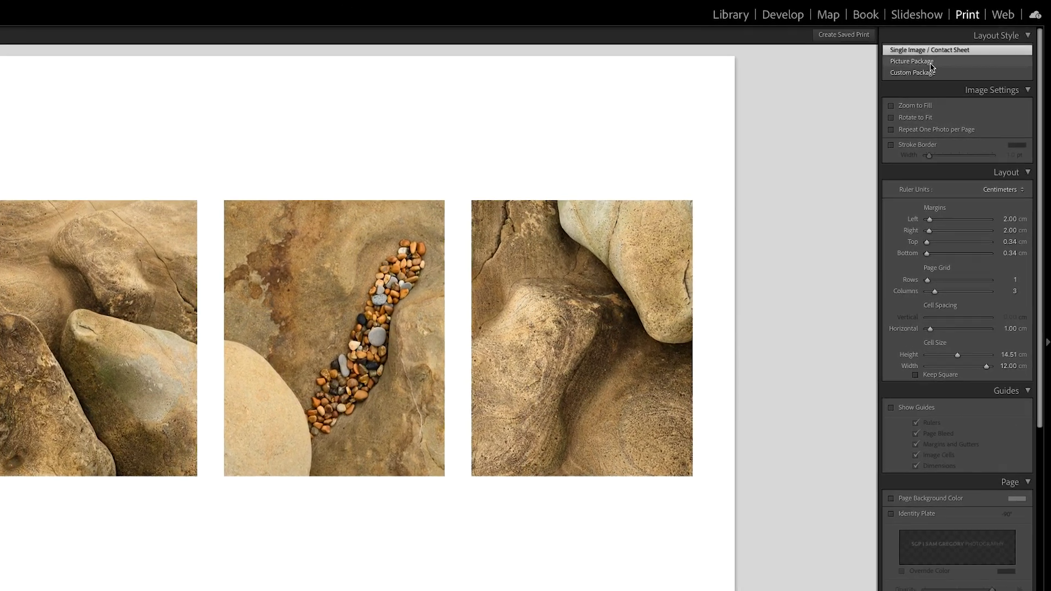
{"action": "left_click", "coordinate": [955, 82]}
{"action": "left_click", "coordinate": [929, 74]}
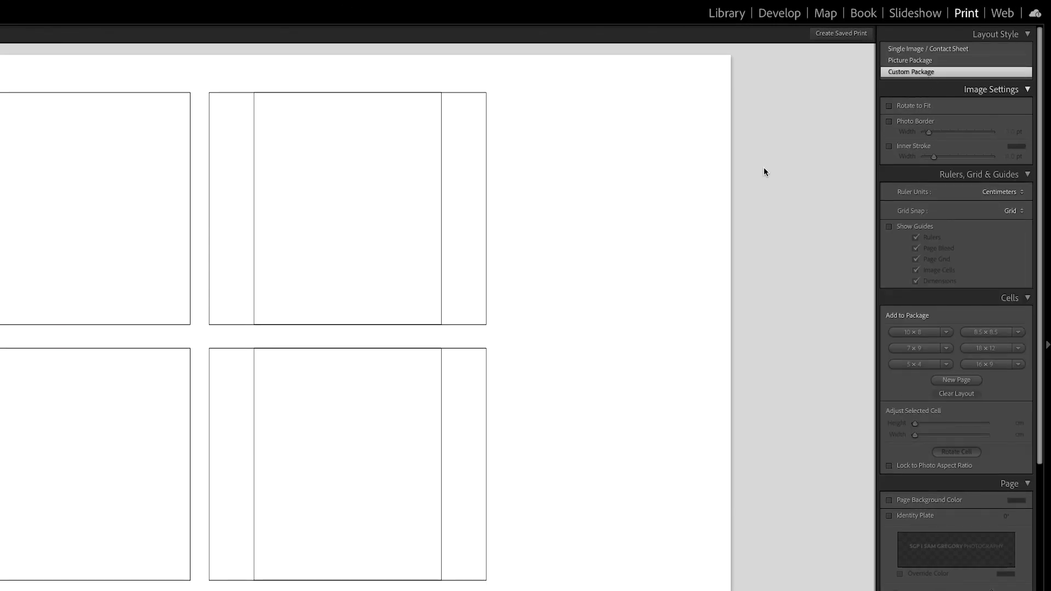
- Delete all the existing image cells so the custom package page is empty
{"action": "left_click", "coordinate": [355, 278]}
{"action": "left_click_drag", "start_coordinate": [355, 278], "coordinate": [307, 285]}
{"action": "key", "text": "Delete"}
{"action": "left_click", "coordinate": [97, 272]}
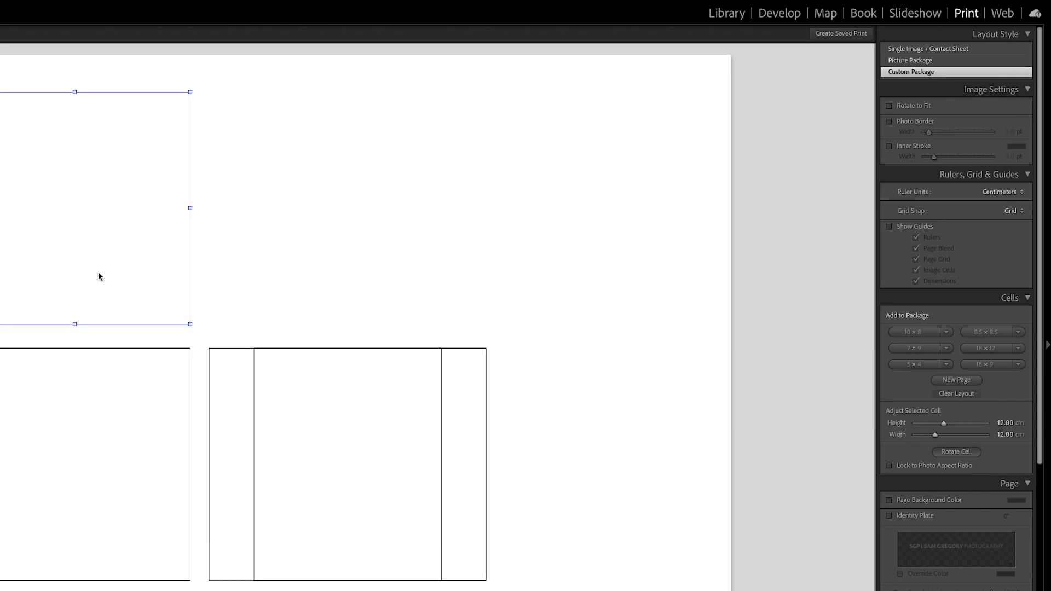
{"action": "key", "text": "Delete"}
{"action": "left_click", "coordinate": [127, 415]}
{"action": "key", "text": "Delete"}
{"action": "left_click", "coordinate": [305, 425]}
{"action": "key", "text": "Delete"}
{"action": "left_click", "coordinate": [238, 433]}
{"action": "key", "text": "Delete"}
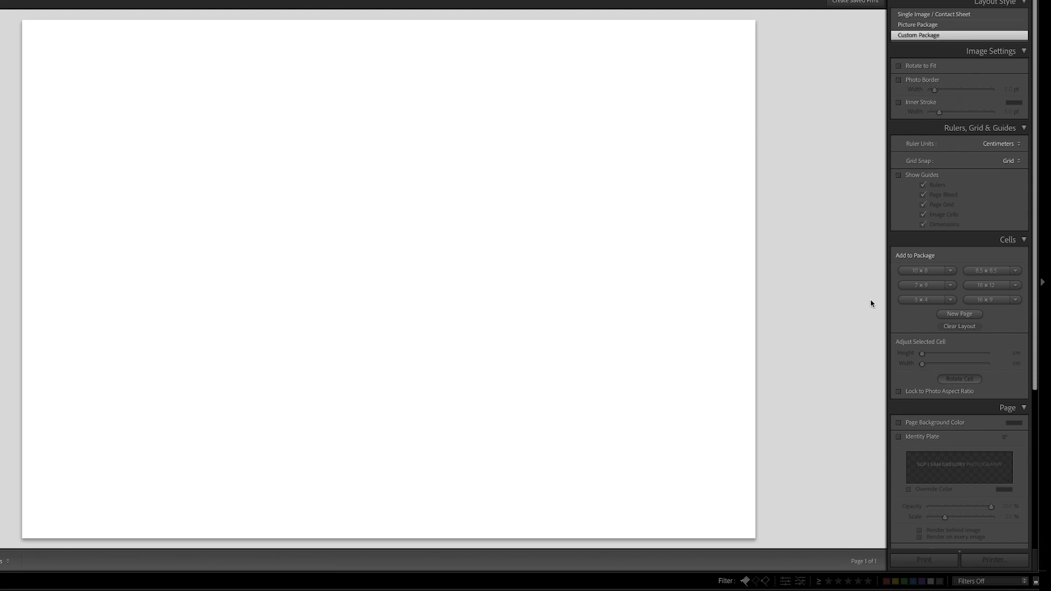
- Add a 10 × 8 cell to the package and place it near the page's left edge, vertically about midway
{"action": "left_click", "coordinate": [915, 272]}
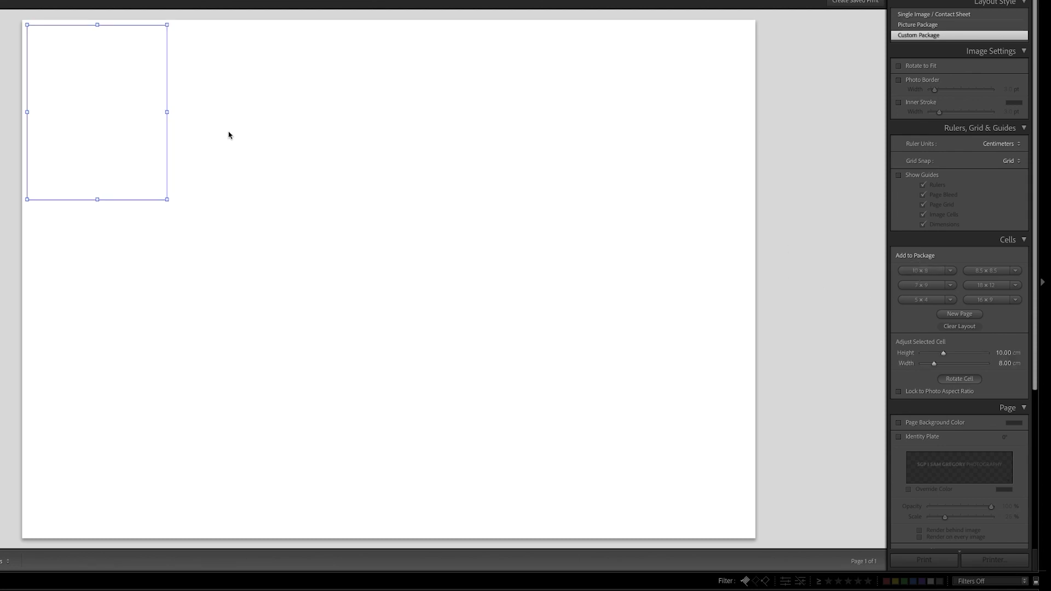
{"action": "left_click_drag", "start_coordinate": [110, 131], "coordinate": [150, 296]}
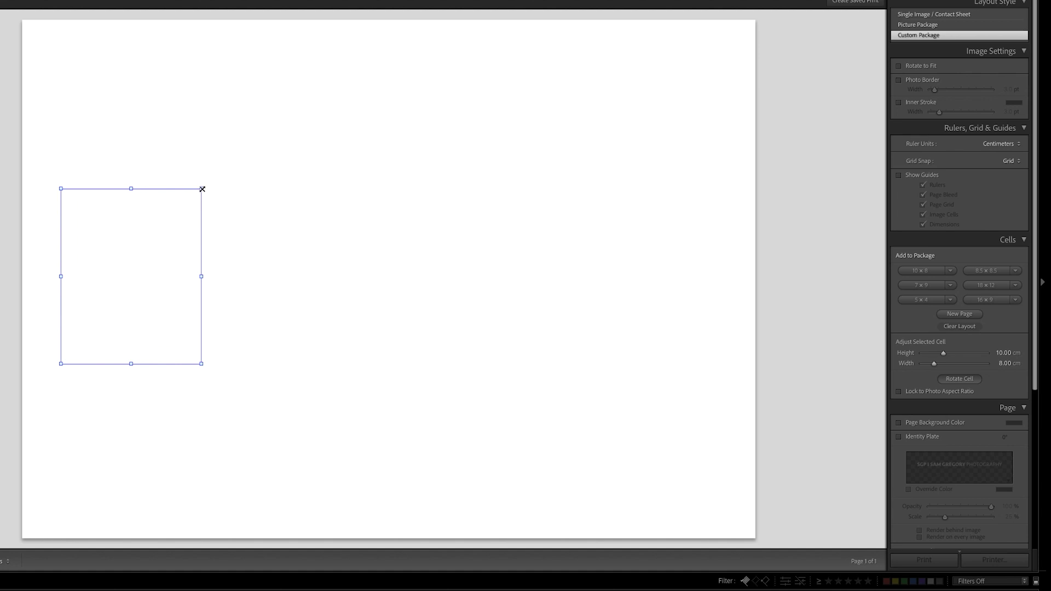
- Replace the cell with a new 10 × 8 cell, enlarge it to about 12.13 × 9.70 cm and place it near the page's left edge
{"action": "left_click_drag", "start_coordinate": [202, 189], "coordinate": [377, 78]}
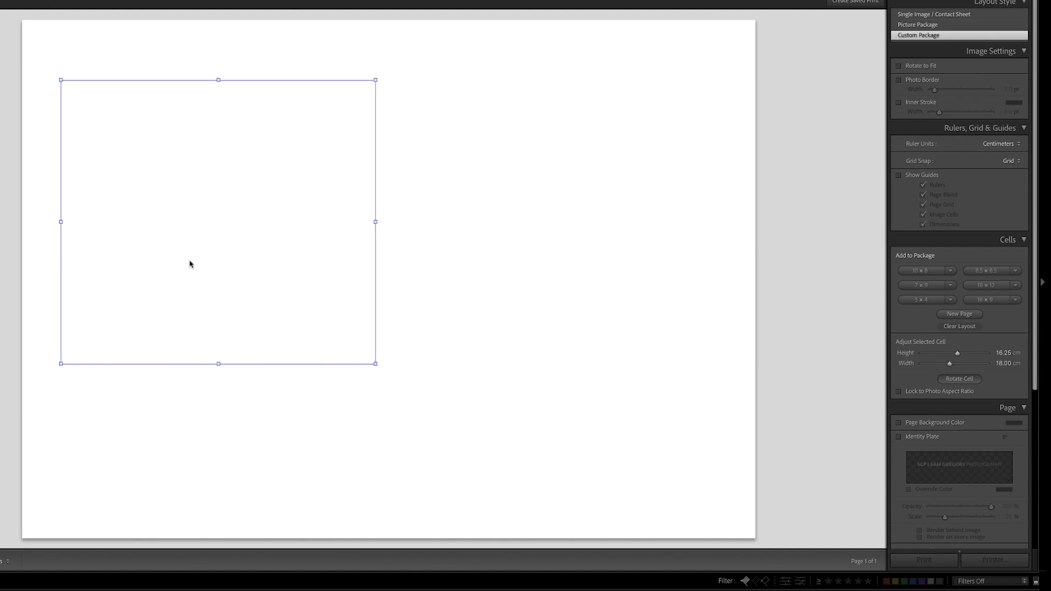
{"action": "key", "text": "Delete"}
{"action": "left_click", "coordinate": [922, 270]}
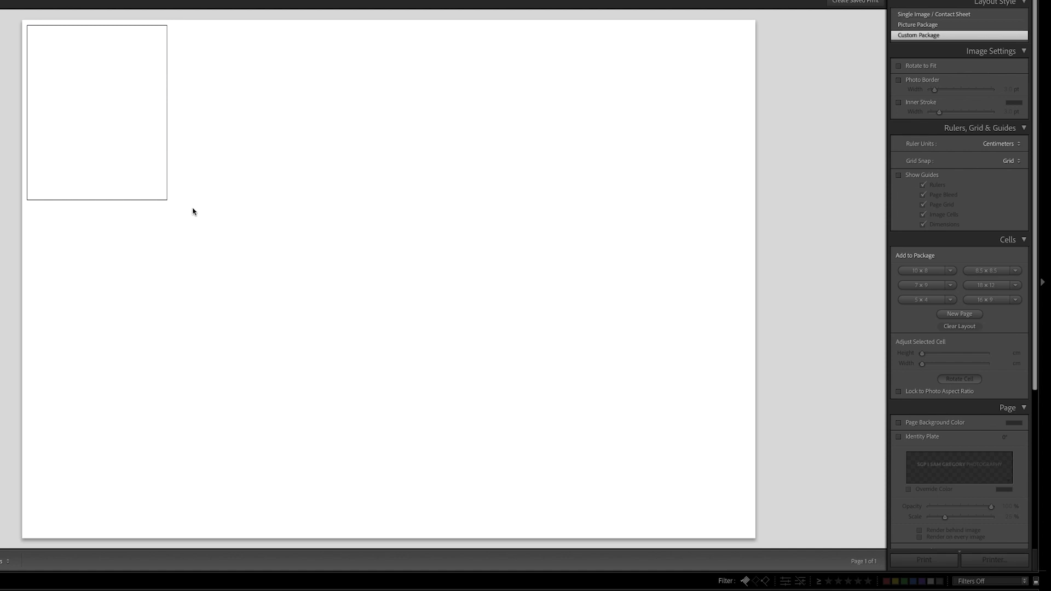
{"action": "left_click_drag", "start_coordinate": [167, 201], "coordinate": [197, 237]}
{"action": "left_click_drag", "start_coordinate": [91, 138], "coordinate": [123, 267]}
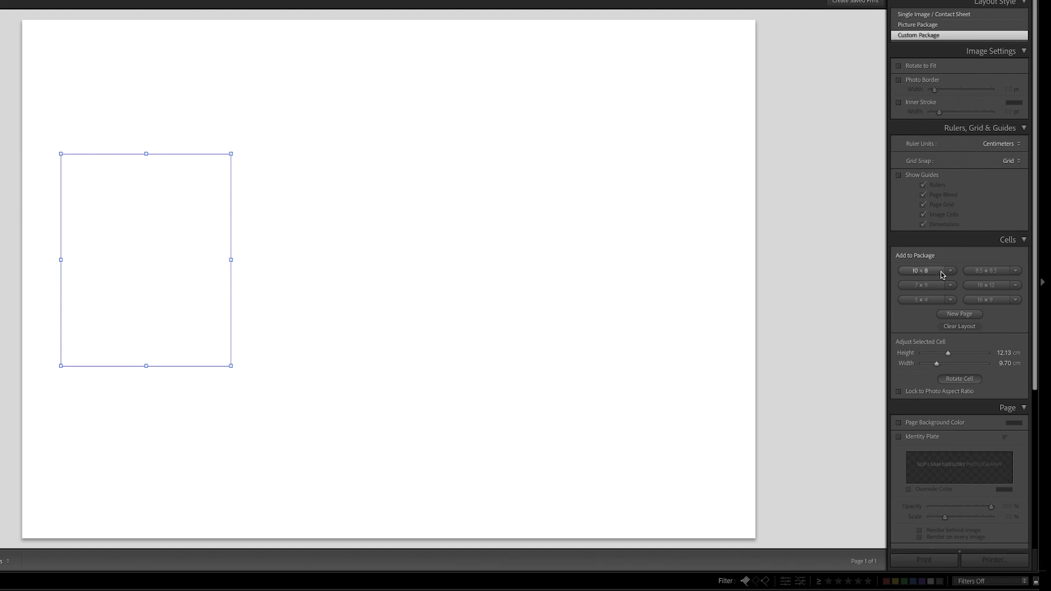
- Add a second 10 × 8 cell, enlarge it to about 12.19 × 9.75 cm and align it beside the first with a small gap
{"action": "left_click", "coordinate": [920, 270]}
{"action": "left_click_drag", "start_coordinate": [283, 91], "coordinate": [285, 216]}
{"action": "left_click_drag", "start_coordinate": [380, 329], "coordinate": [410, 367]}
{"action": "mouse_move", "coordinate": [355, 316]}
{"action": "left_mouse_down"}
{"action": "mouse_move", "coordinate": [369, 315]}
{"action": "mouse_move", "coordinate": [345, 314]}
{"action": "left_mouse_up"}
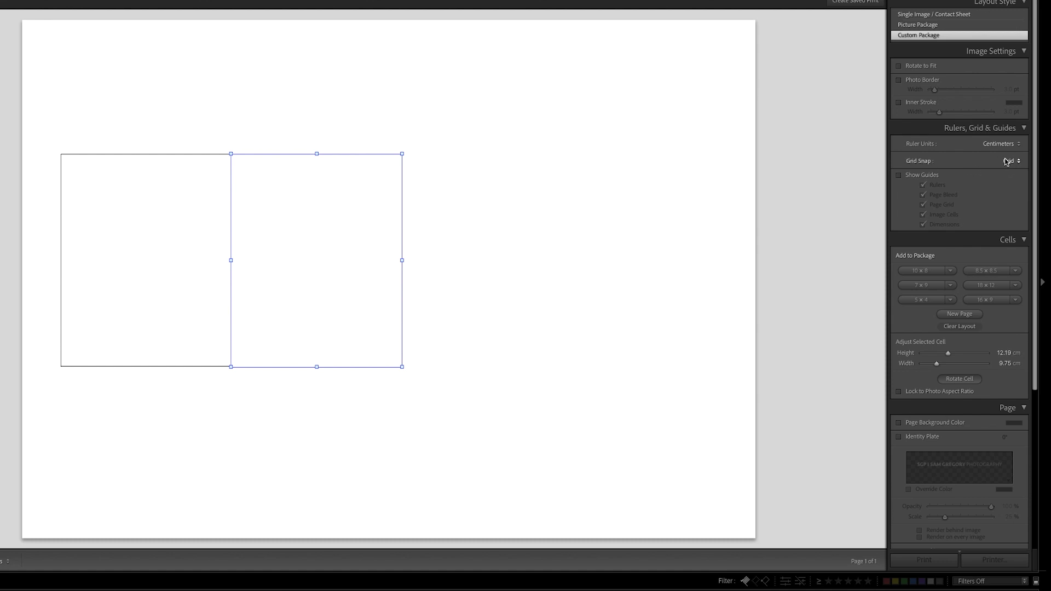
{"action": "left_click_drag", "start_coordinate": [270, 242], "coordinate": [291, 246]}
- Add a third 10 × 8 cell, align its top edge with the other two and enlarge it to match their size
{"action": "left_click", "coordinate": [927, 270]}
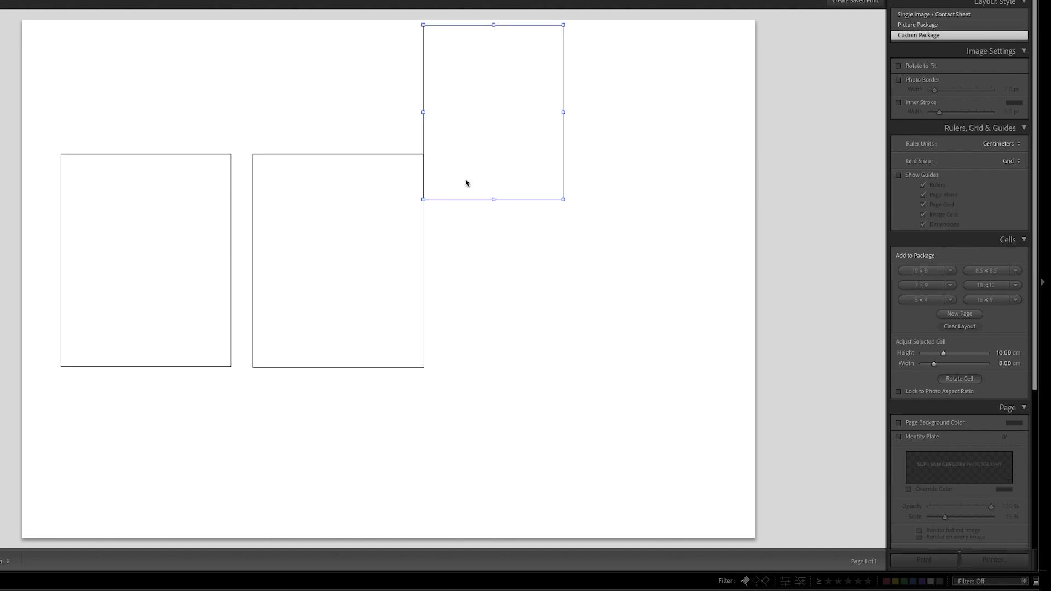
{"action": "left_click_drag", "start_coordinate": [467, 181], "coordinate": [484, 301]}
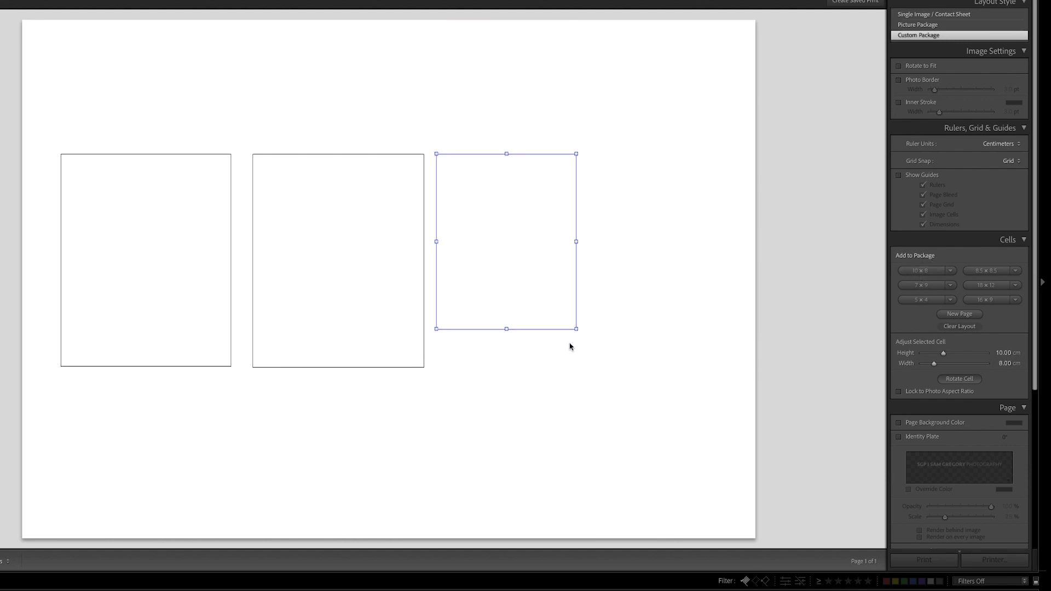
{"action": "left_click_drag", "start_coordinate": [577, 329], "coordinate": [606, 365]}
- Spread the three cells across the page width, leaving wider gaps between them and similar side margins
{"action": "left_click_drag", "start_coordinate": [540, 310], "coordinate": [640, 313]}
{"action": "left_click_drag", "start_coordinate": [344, 313], "coordinate": [390, 316]}
{"action": "left_click_drag", "start_coordinate": [176, 294], "coordinate": [198, 298]}
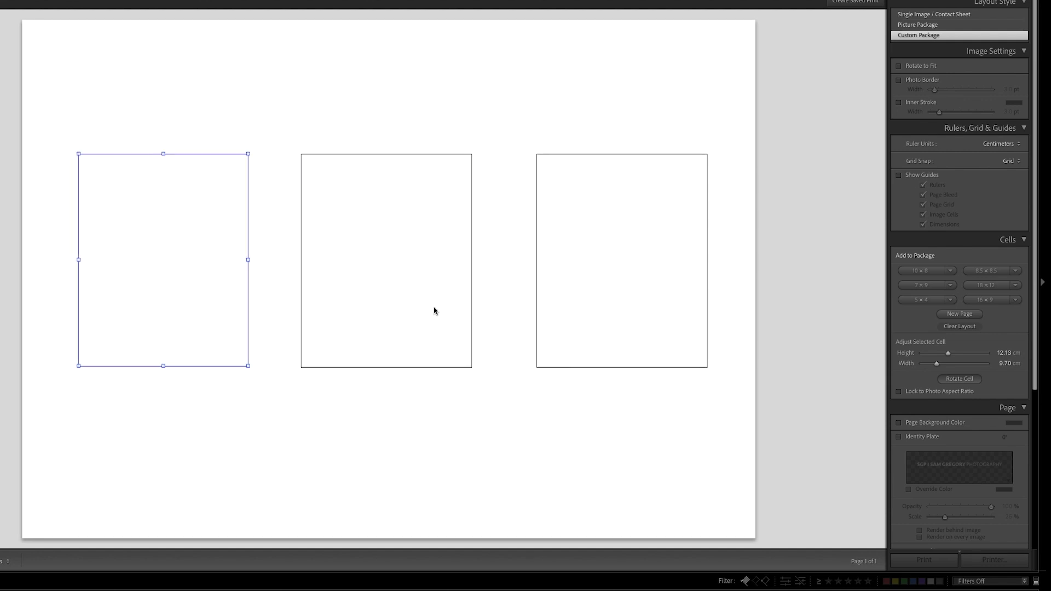
- Return the layout style to Single Image / Contact Sheet and bring the six misty hillside photos from the Library into the print layout
{"action": "left_click", "coordinate": [936, 15]}
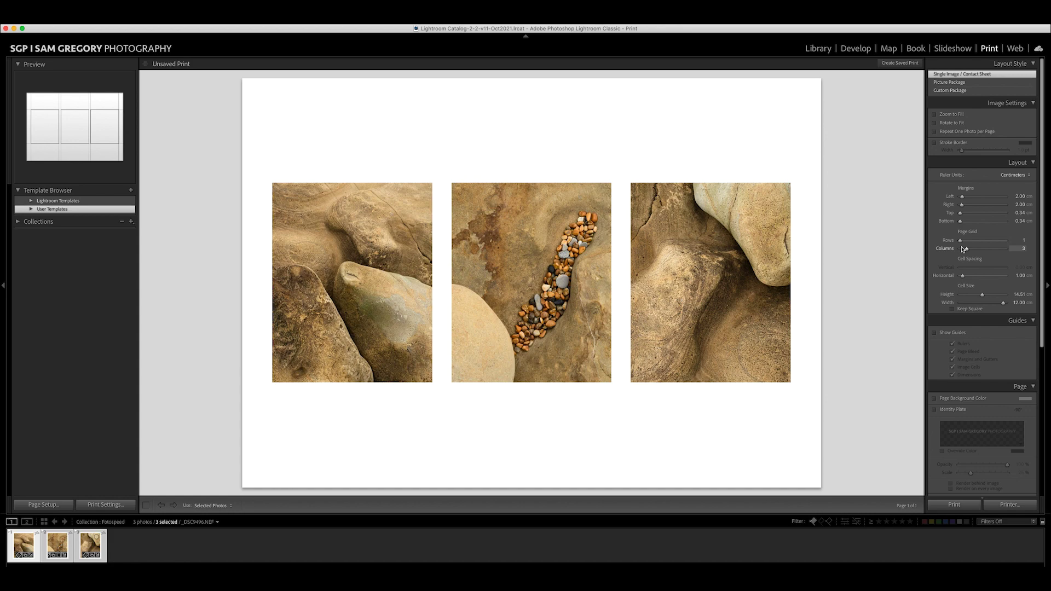
{"action": "left_click", "coordinate": [816, 49]}
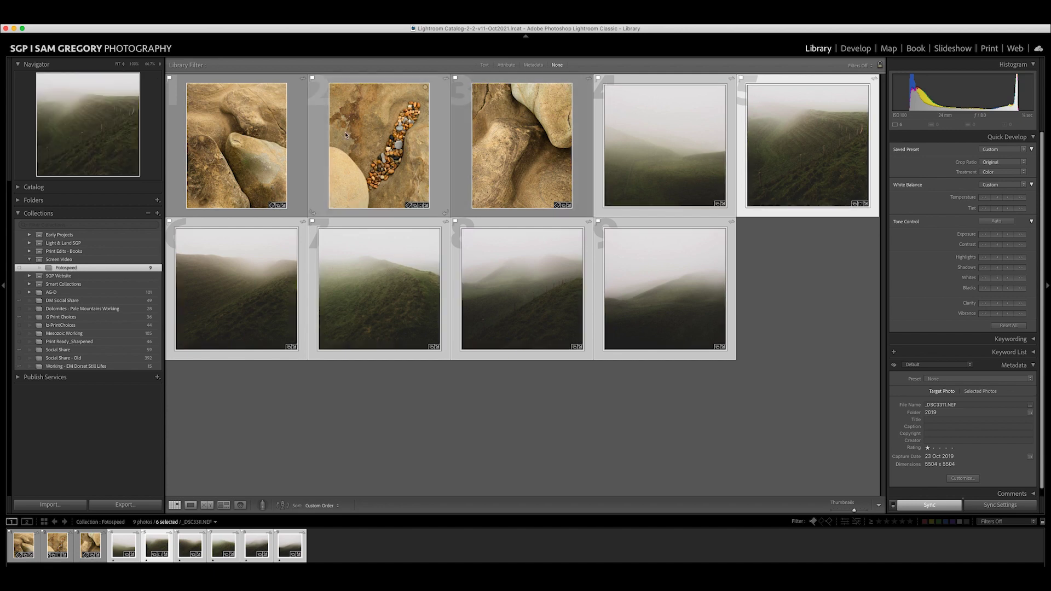
{"action": "left_click", "coordinate": [990, 48]}
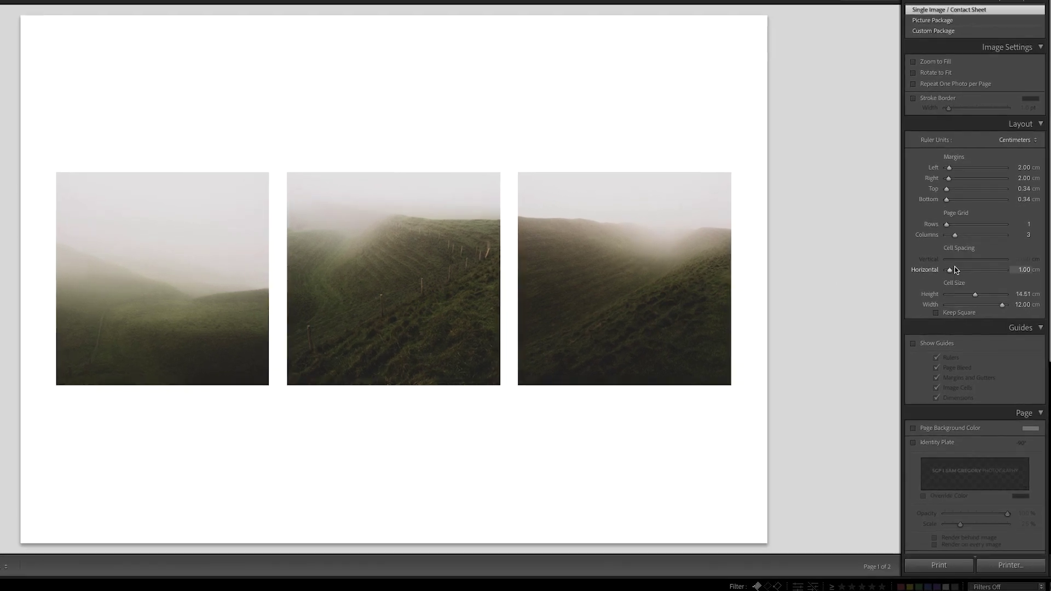
- Set the page grid to 2 rows so the six photos share one page, and show the print job settings
{"action": "left_click_drag", "start_coordinate": [948, 225], "coordinate": [952, 225]}
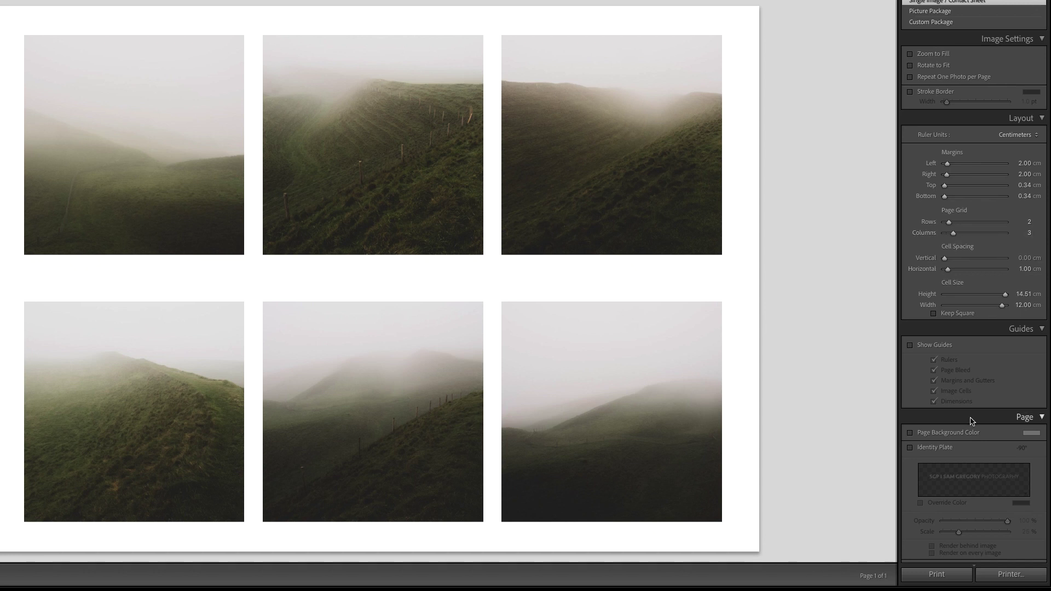
{"action": "scroll", "coordinate": [973, 422], "scroll_direction": "down", "scroll_amount": 6}
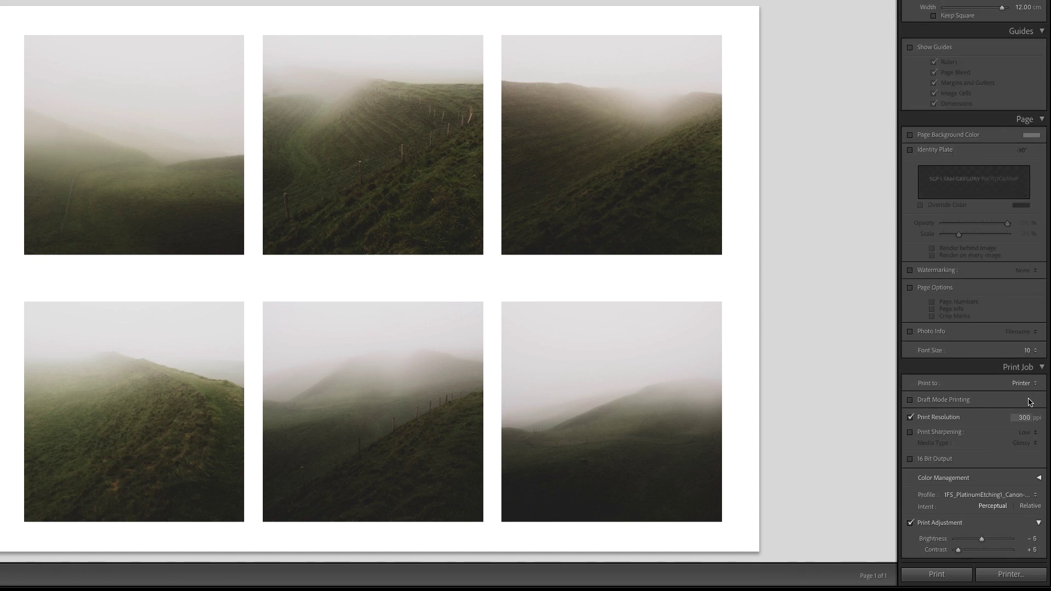